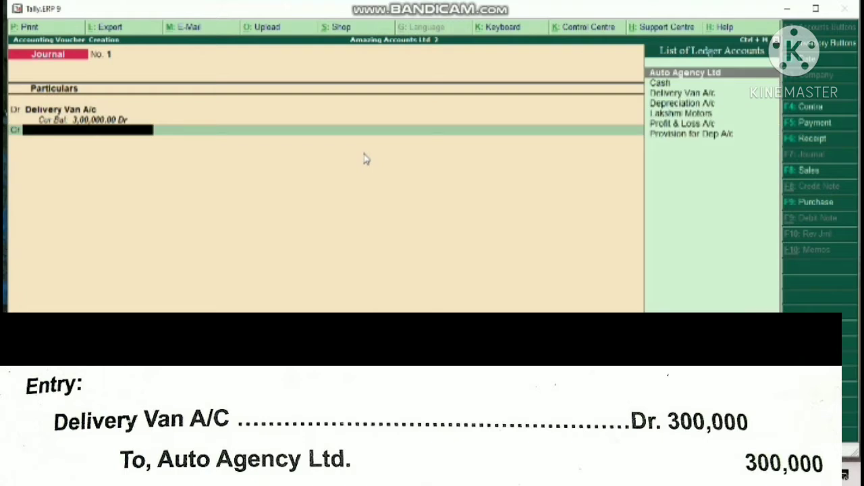
# - Choose Auto Agency Ltd as the credit ledger in the Delivery Van A/c journal voucher
pyautogui.press('Down')
pyautogui.press('Up')
pyautogui.press('Return')
pyautogui.press('BackSpace')
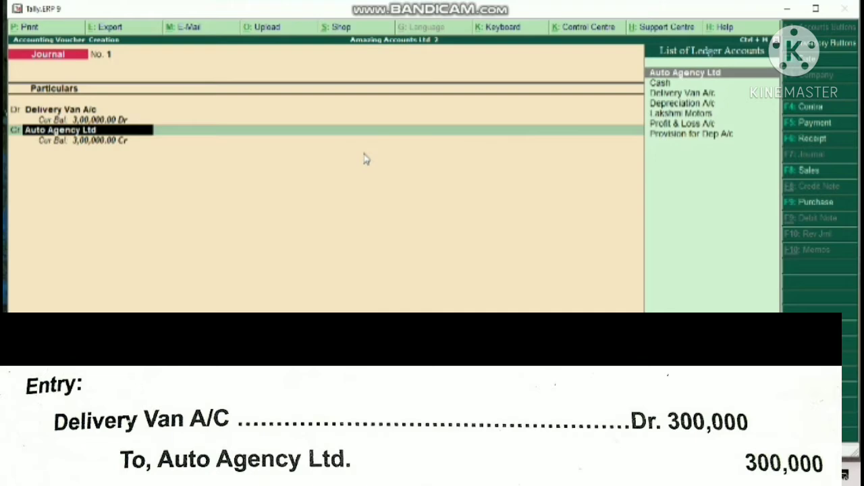
# - Open the Auto Agency Ltd ledger master from the voucher, review its group and mailing details, and accept it
pyautogui.hotkey('ctrl', 'Return')
pyautogui.press('Return')
pyautogui.press('Return')
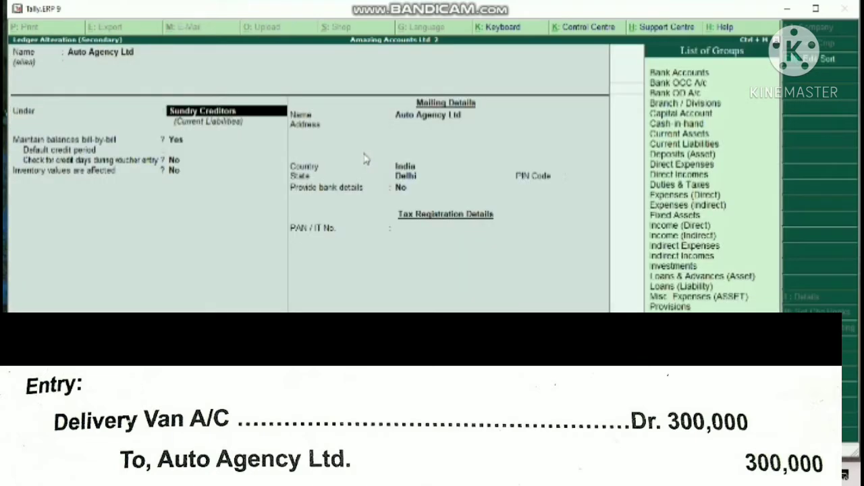
pyautogui.press('Return')
pyautogui.press('Return')
pyautogui.press('Return')
pyautogui.press('Return')
pyautogui.press('Return')
pyautogui.press('Return')
pyautogui.press('Return')
pyautogui.press('Return')
pyautogui.press('Return')
pyautogui.press('Return')
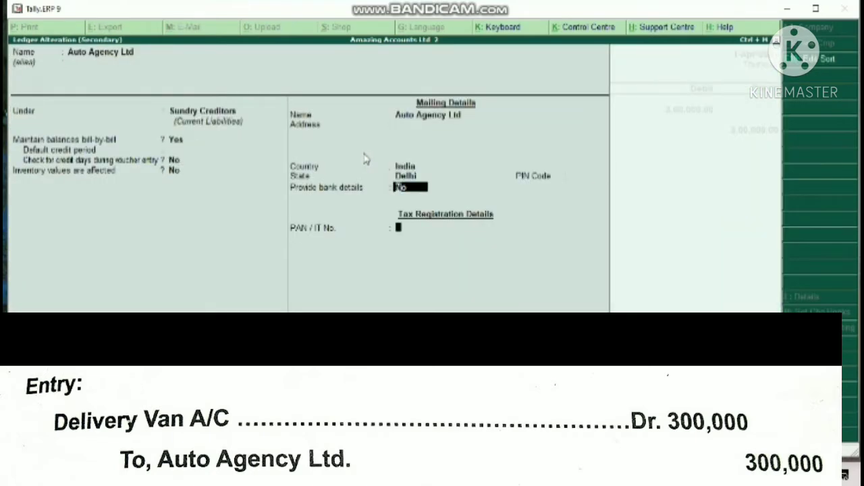
pyautogui.hotkey('ctrl', 'a')
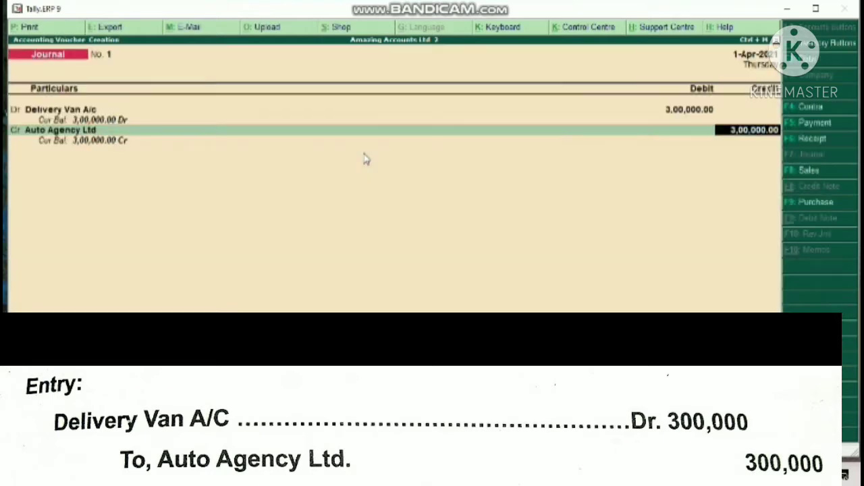
# - Accept the 3,00,000.00 credit to Auto Agency Ltd as On Account and save the voucher with the narration "being delivery"
pyautogui.press('Return')
pyautogui.press('Return')
pyautogui.press('Return')
pyautogui.press('Return')
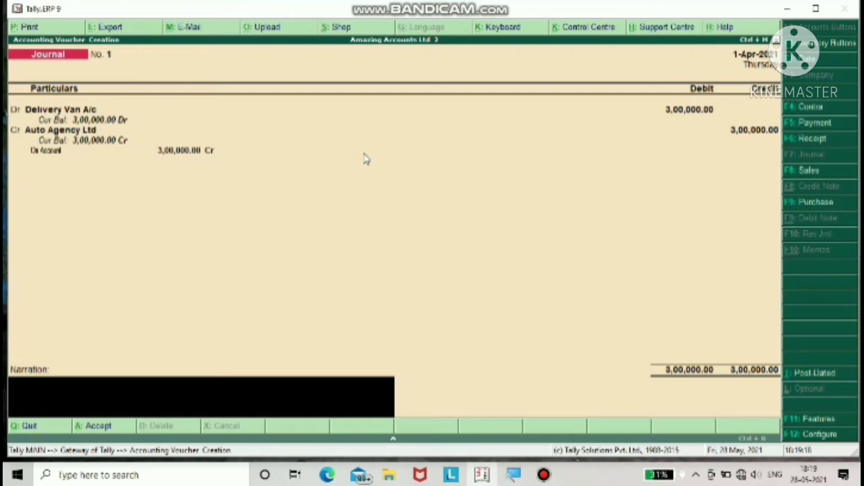
pyautogui.write('boing do,')
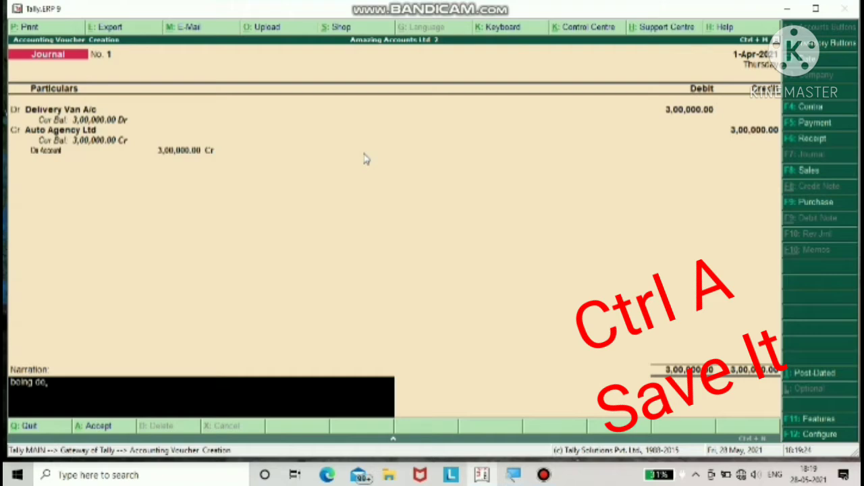
pyautogui.write('livery')
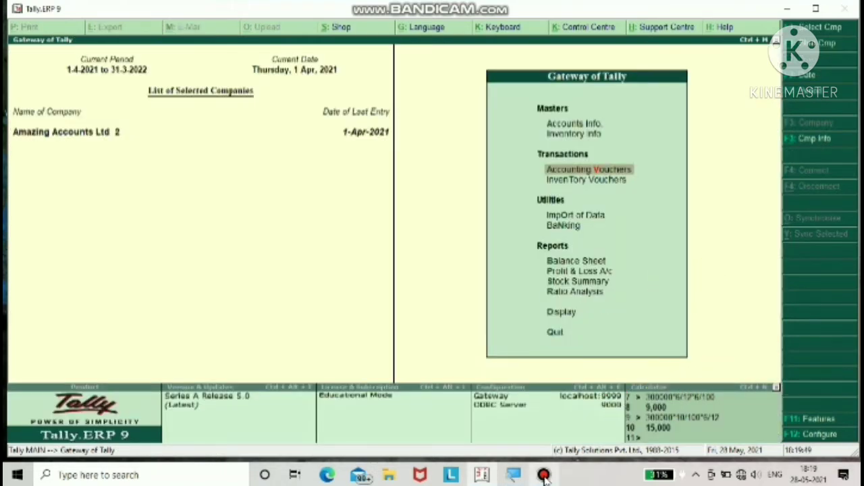
# - Start a new journal voucher and choose Depreciation A/c as its debit ledger
pyautogui.press('Return')
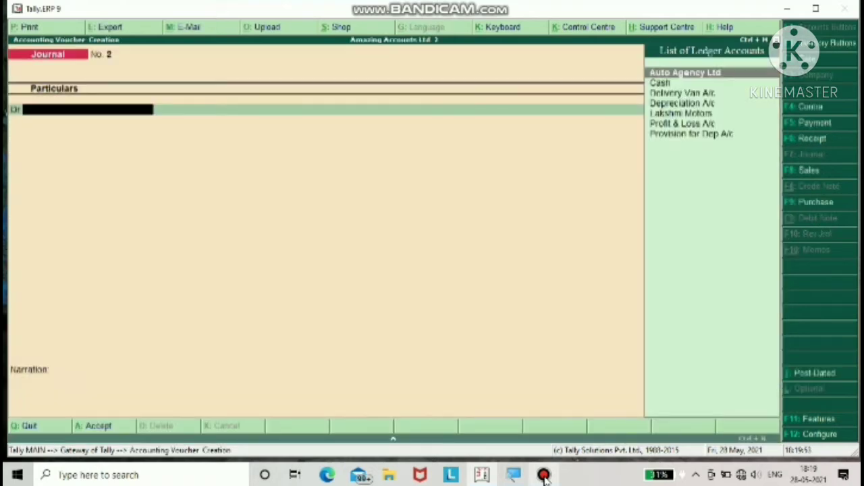
pyautogui.press('Down')
pyautogui.press('Down')
pyautogui.press('Down')
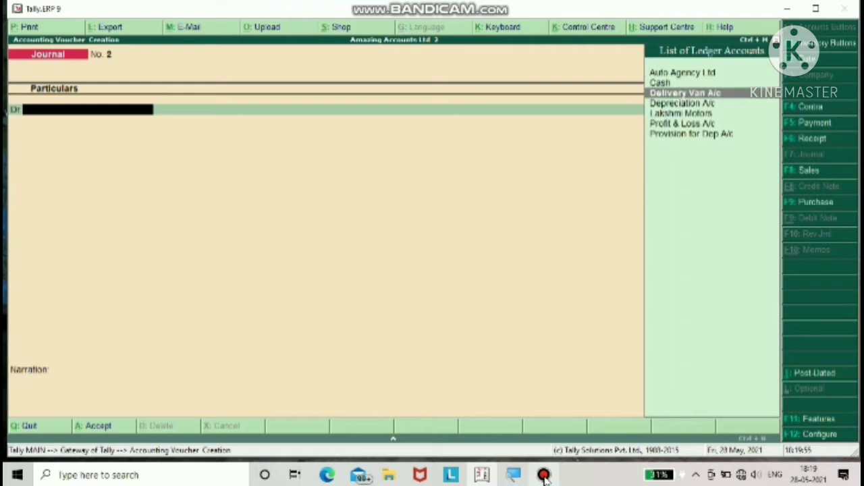
pyautogui.press('Return')
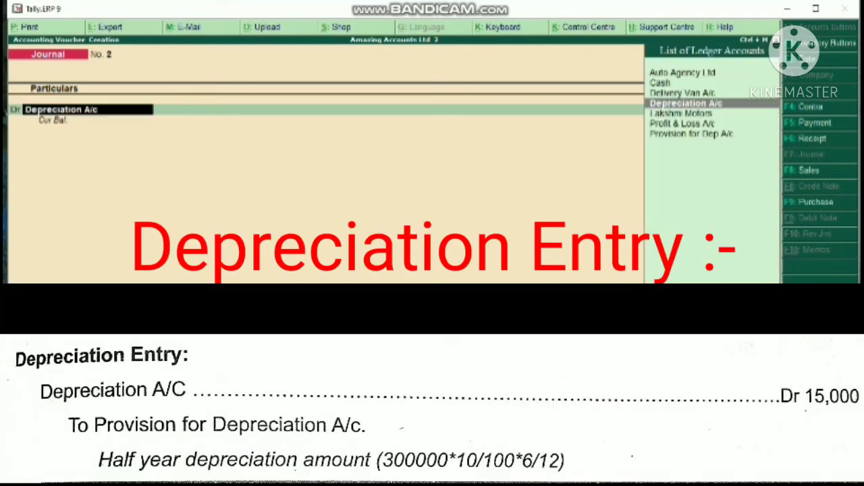
pyautogui.press('Down')
pyautogui.press('Return')
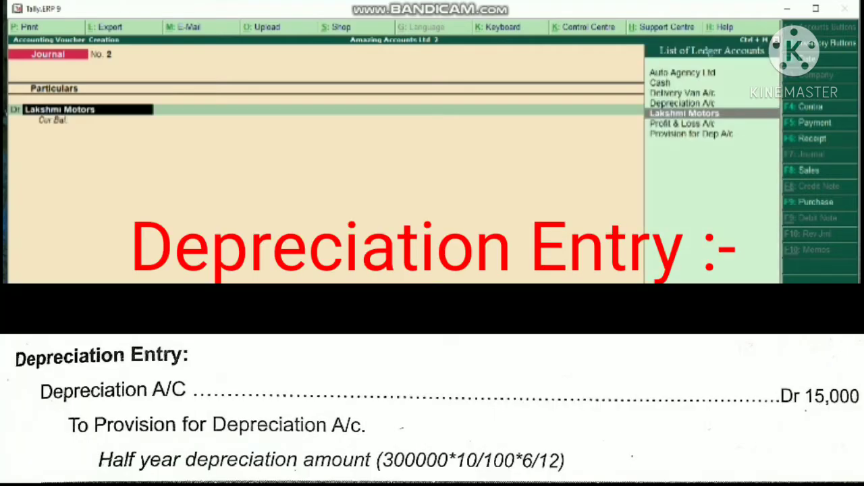
pyautogui.press('Up')
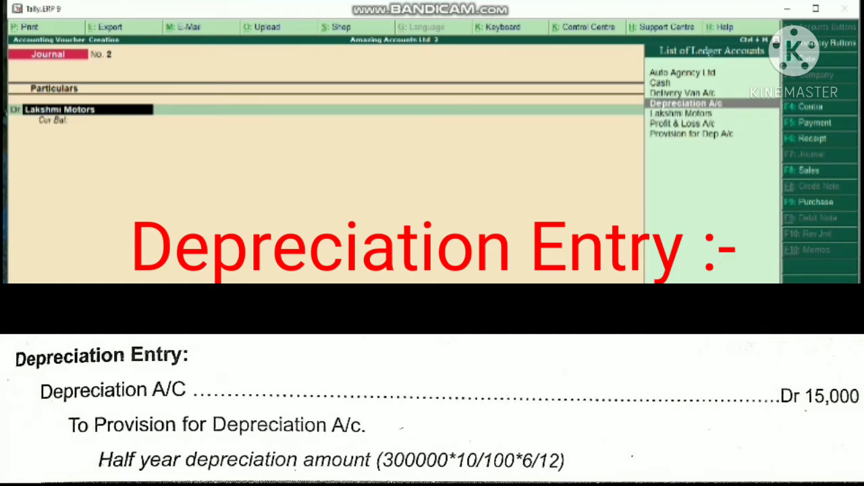
pyautogui.press('Return')
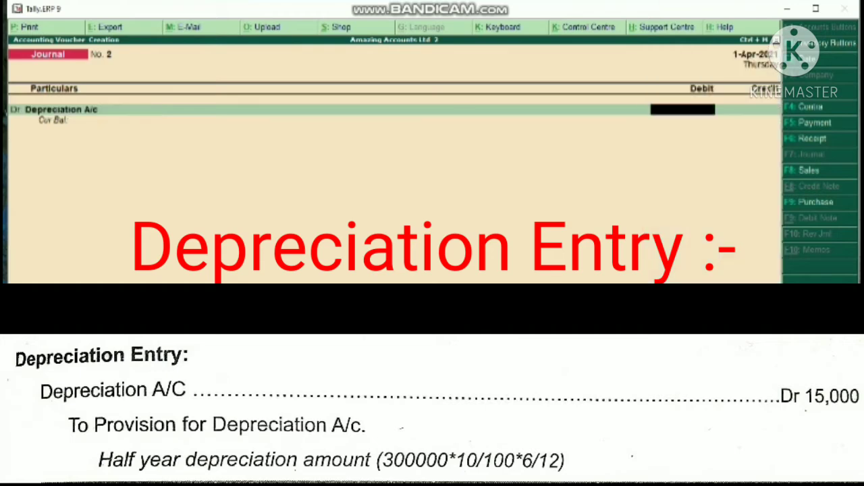
# - Open the Depreciation A/c ledger master from the voucher, review its group settings, and accept it
pyautogui.press('BackSpace')
pyautogui.hotkey('ctrl', 'Return')
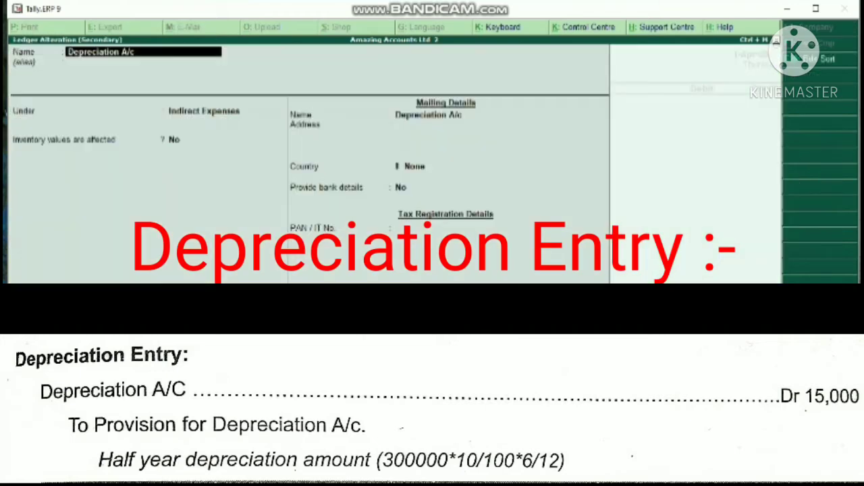
pyautogui.press('Return')
pyautogui.press('Return')
pyautogui.press('Return')
pyautogui.press('Return')
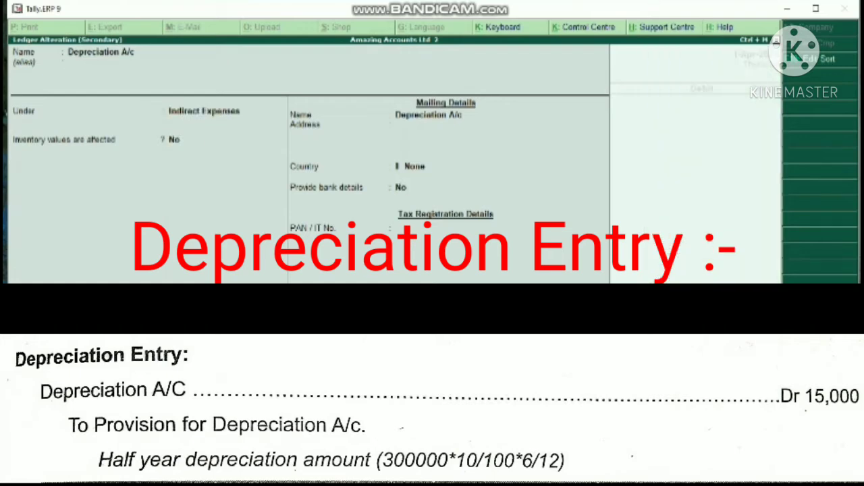
pyautogui.hotkey('ctrl', 'a')
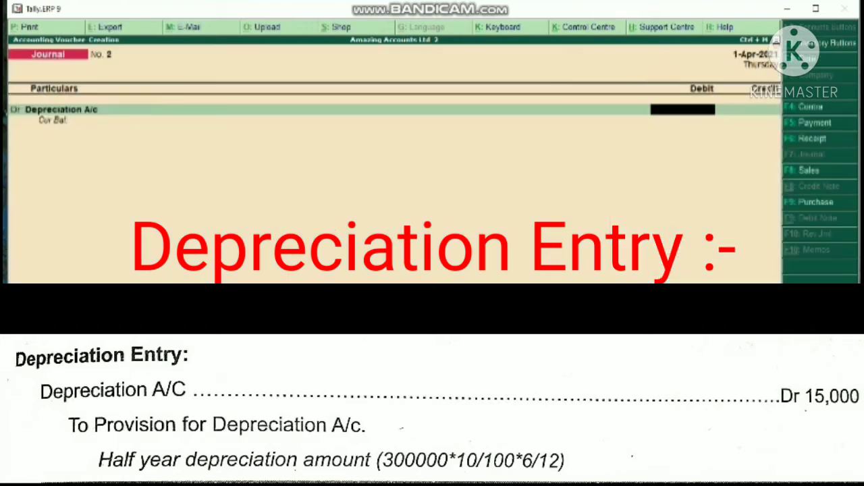
# - Set the debit amount for Depreciation A/c to 15000
pyautogui.write('15000')
pyautogui.press('Return')
pyautogui.press('Return')
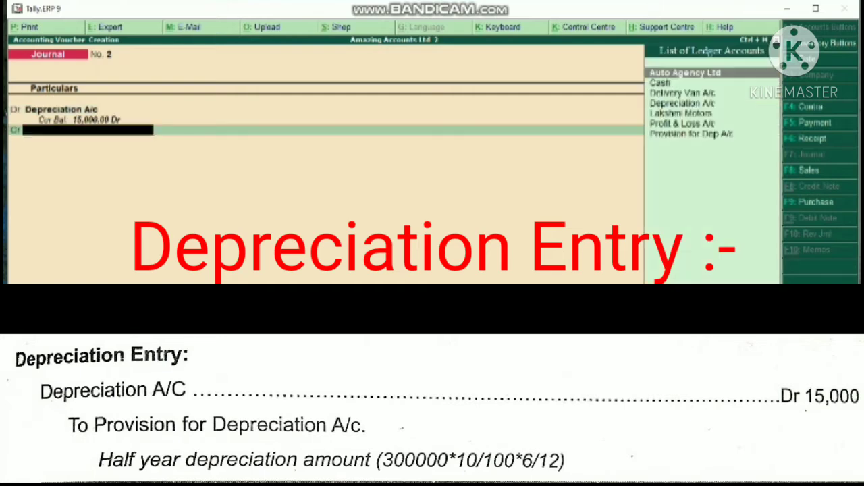
# - Choose Provision for Dep A/c as the credit ledger and check the half-year depreciation calculation in the built-in calculator
pyautogui.press('Down')
pyautogui.press('Down')
pyautogui.press('Down')
pyautogui.press('Down')
pyautogui.press('Down')
pyautogui.press('Down')
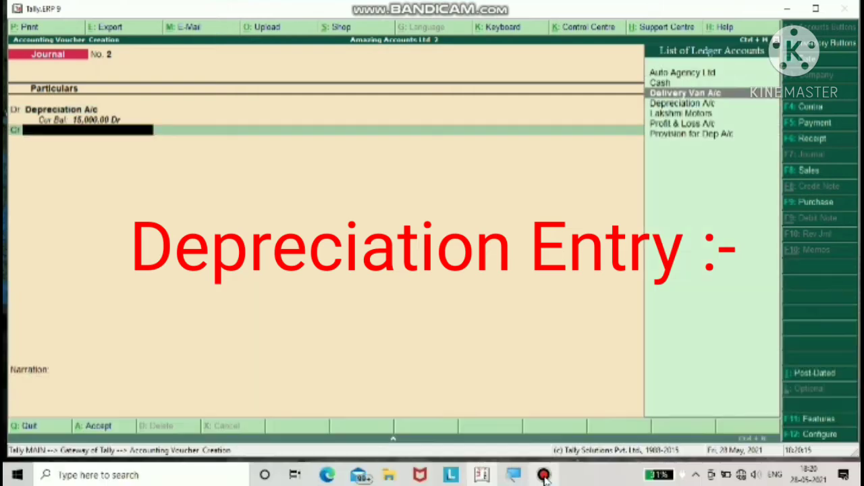
pyautogui.press('Return')
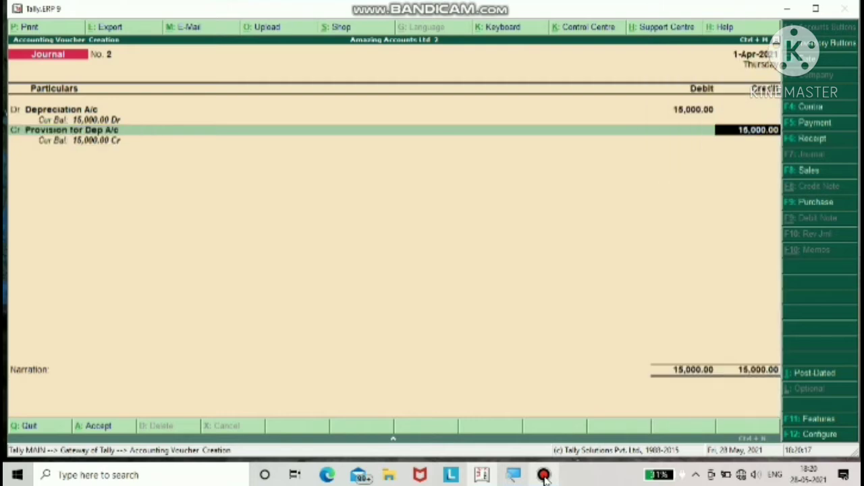
pyautogui.hotkey('ctrl', 'n')
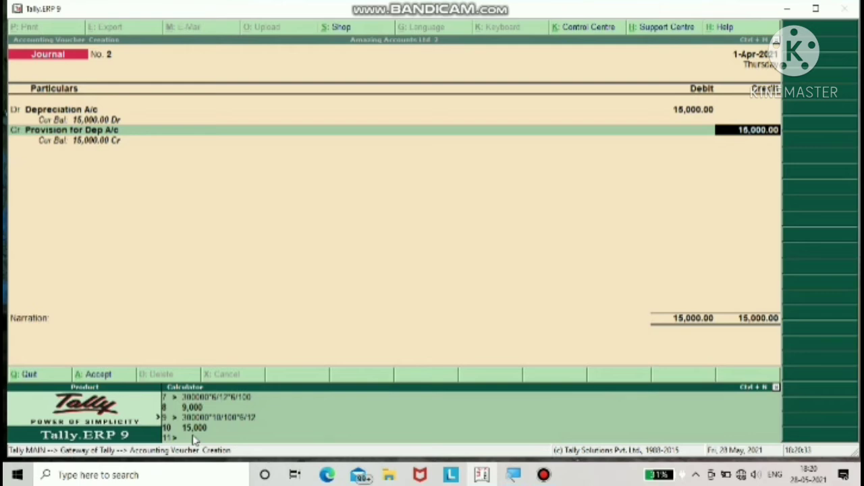
pyautogui.hotkey('ctrl', 'n')
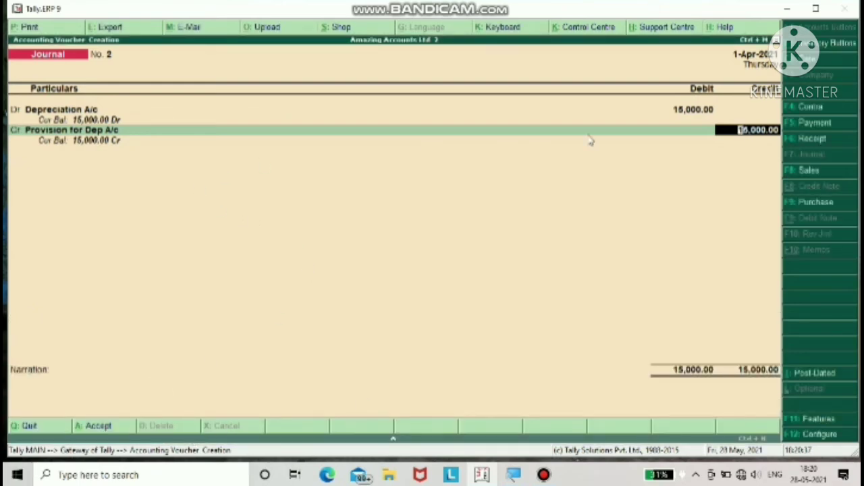
# - Accept the 15,000.00 credit and save the depreciation voucher with the narration "being deprication chg"
pyautogui.press('Return')
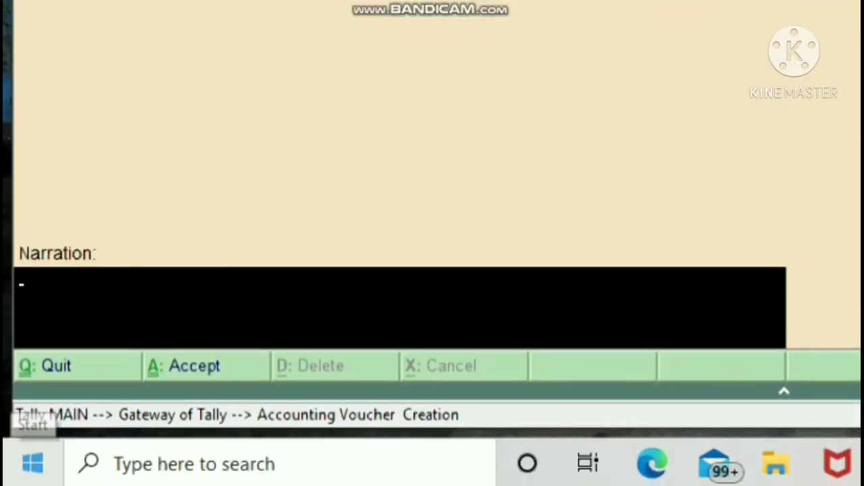
pyautogui.write('b')
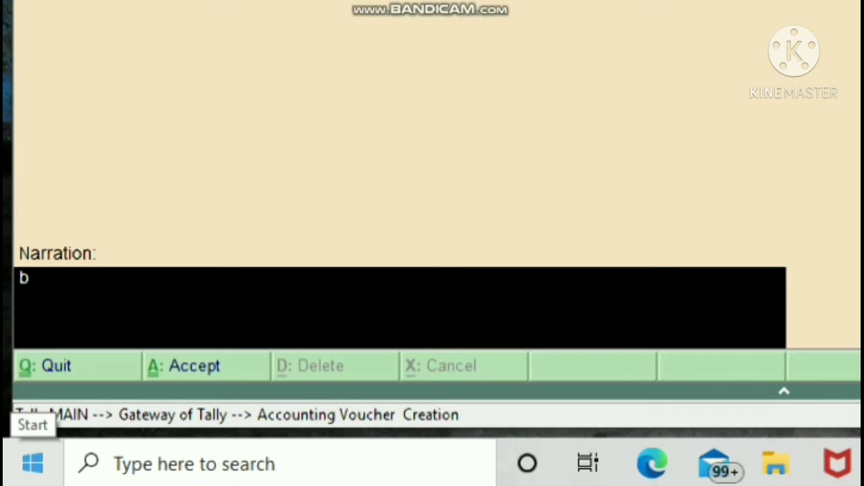
pyautogui.write('eing')
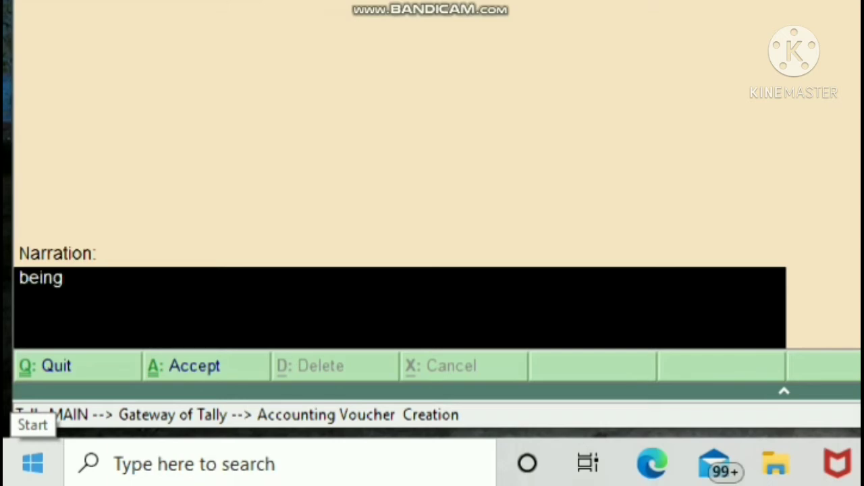
pyautogui.write(' depr')
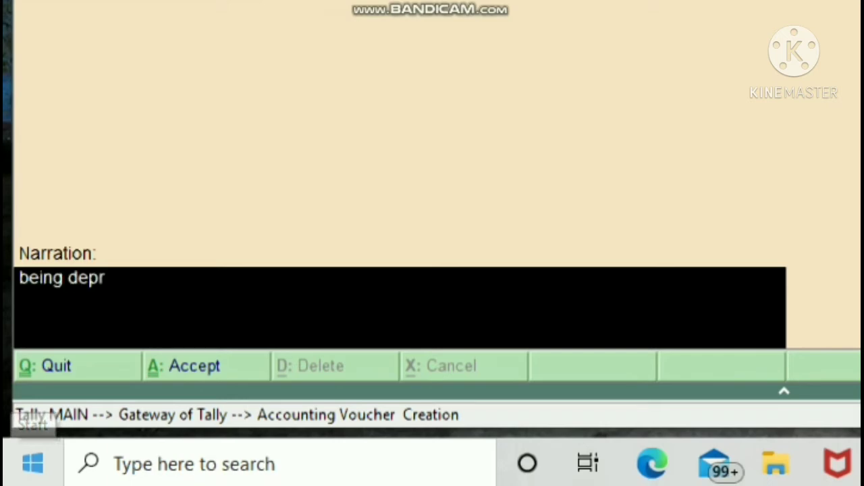
pyautogui.write('icatio')
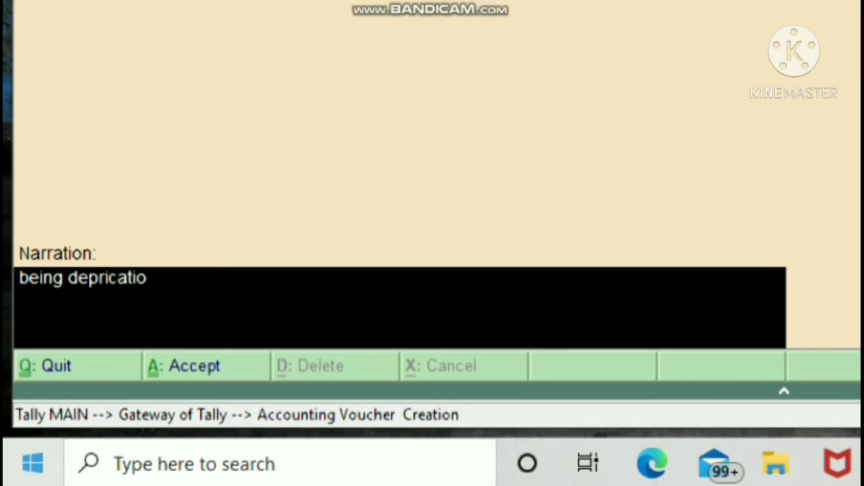
pyautogui.write('n')
pyautogui.write(' chg.')
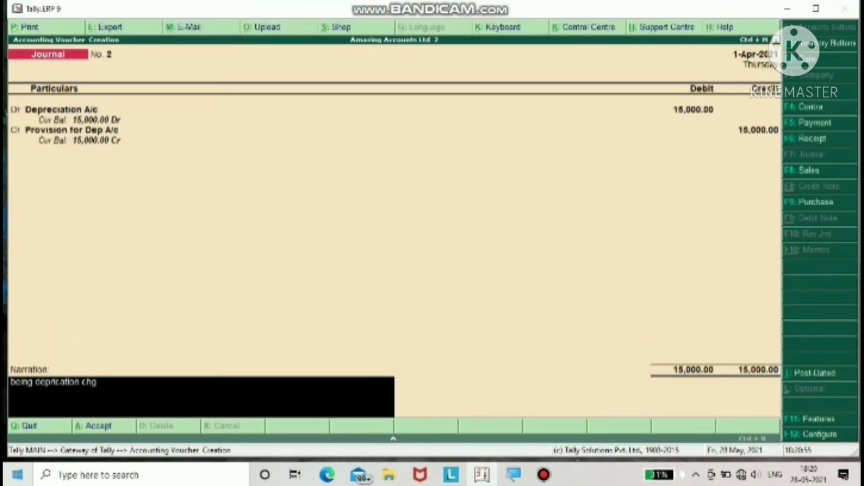
pyautogui.press('Return')
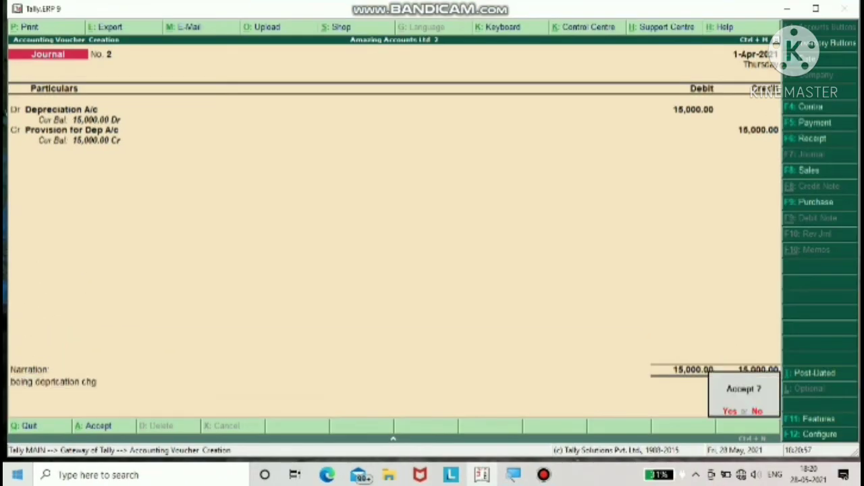
pyautogui.press('y')
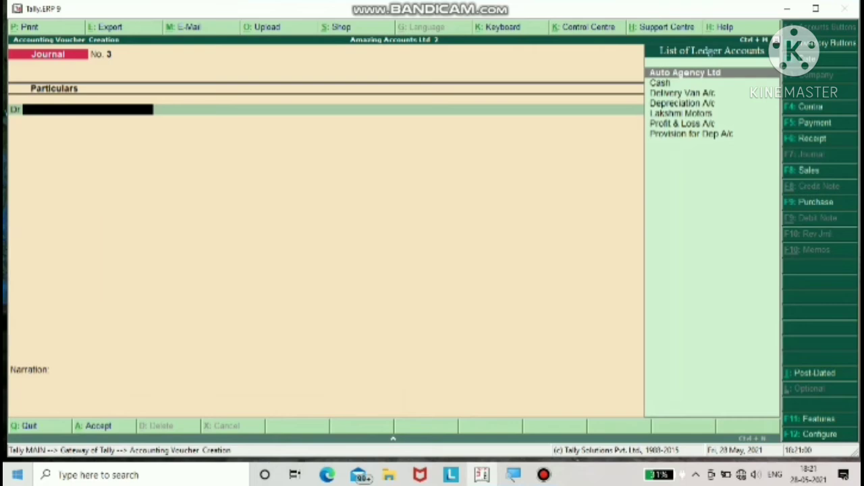
pyautogui.press('Escape')
pyautogui.press('y')
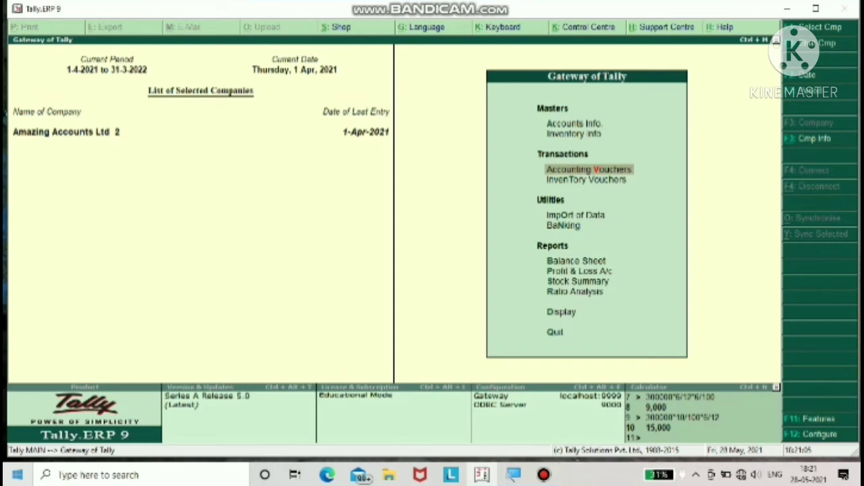
# - Start another journal voucher for the fixed asset sale and choose Lakshmi Motors as its debit ledger
pyautogui.press('Return')
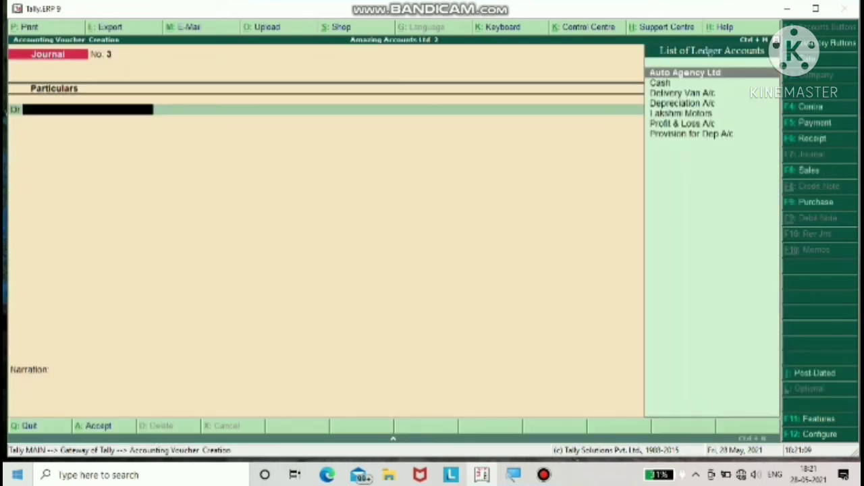
pyautogui.press('Down')
pyautogui.press('Down')
pyautogui.press('Down')
pyautogui.press('Down')
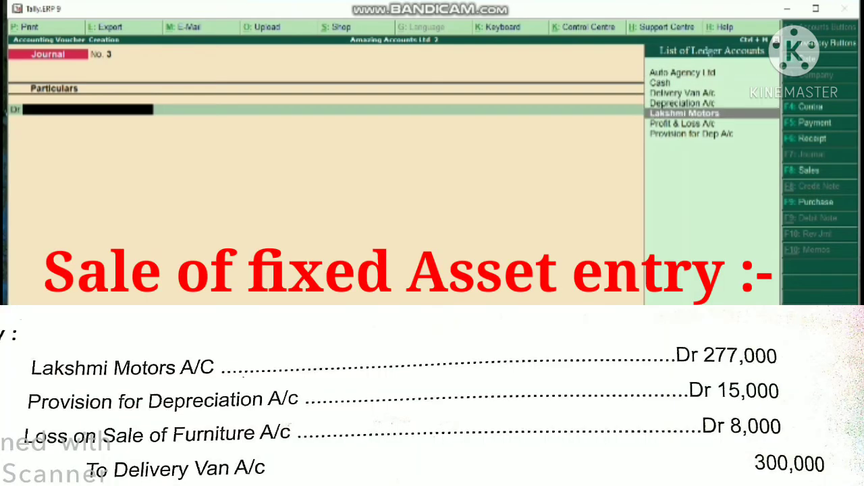
pyautogui.press('Return')
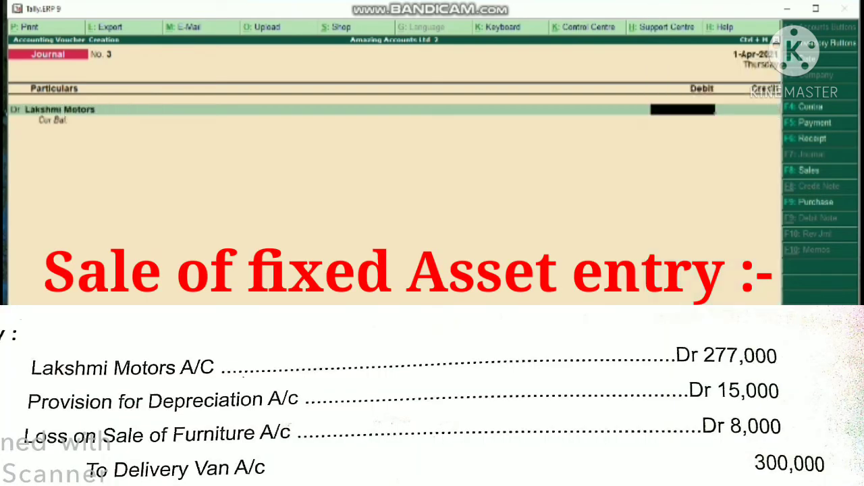
# - Open the Lakshmi Motors ledger for alteration from the voucher and review its group, bill-by-bill and mailing details
pyautogui.press('BackSpace')
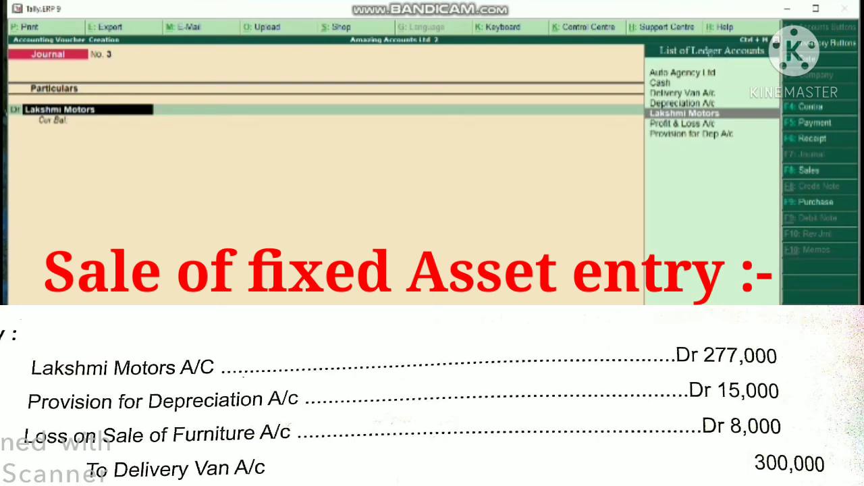
pyautogui.hotkey('ctrl', 'Return')
pyautogui.press('Return')
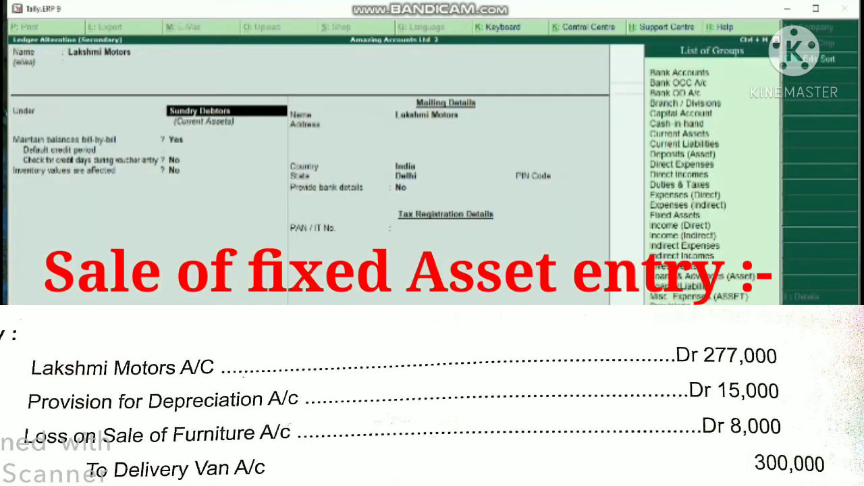
pyautogui.press('Return')
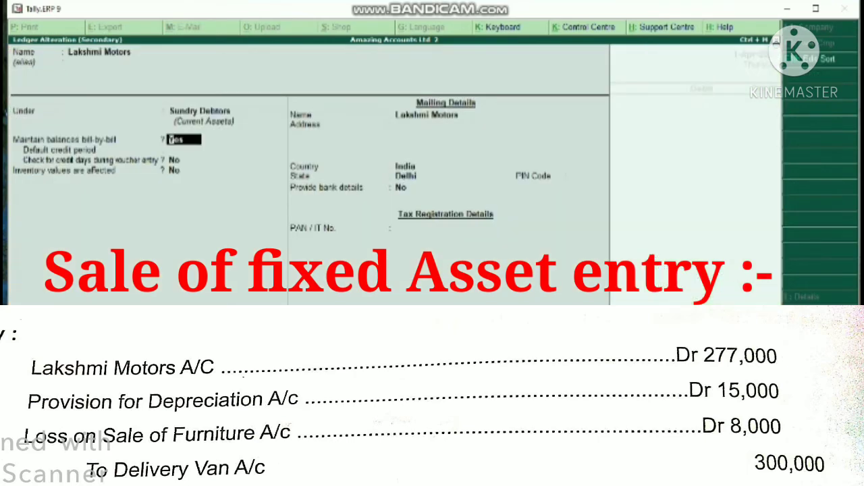
pyautogui.press('Return')
pyautogui.press('Return')
pyautogui.press('Return')
pyautogui.press('Return')
pyautogui.press('Return')
pyautogui.press('Return')
pyautogui.press('Return')
pyautogui.press('Return')
pyautogui.press('Return')
pyautogui.press('Return')
pyautogui.press('Return')
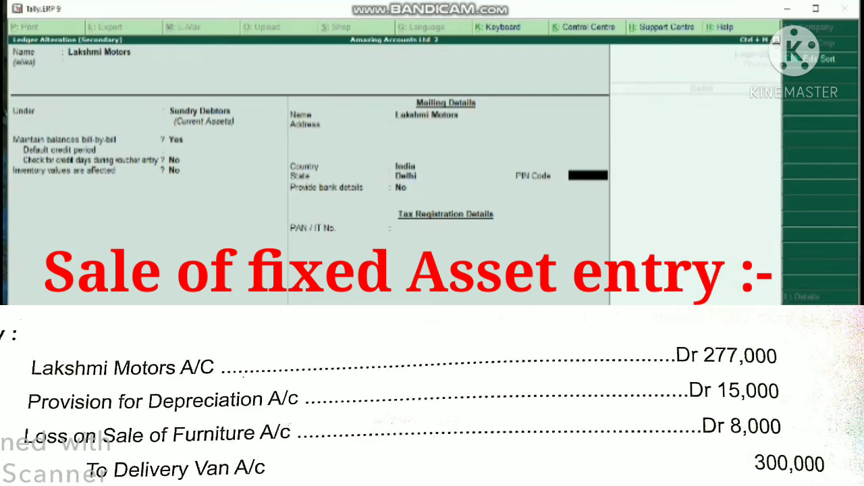
pyautogui.press('Return')
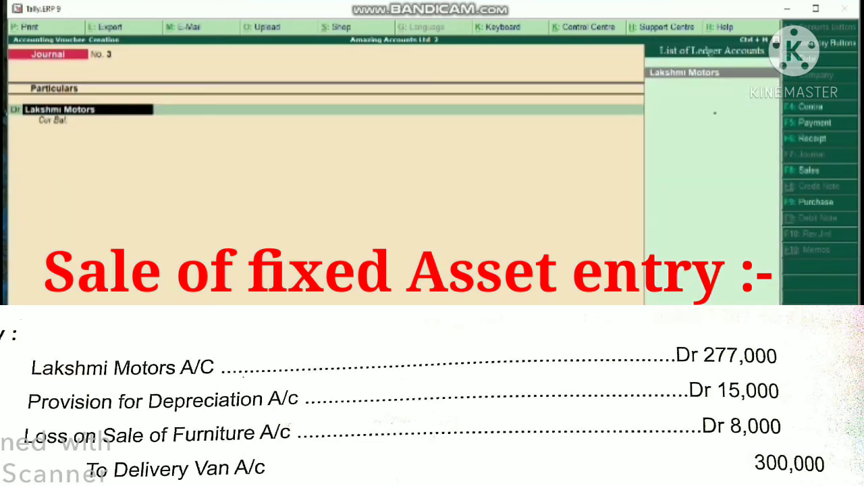
# - Debit Lakshmi Motors with 277000 and allocate the full amount On Account in the bill-wise details
pyautogui.press('Return')
pyautogui.write('2700')
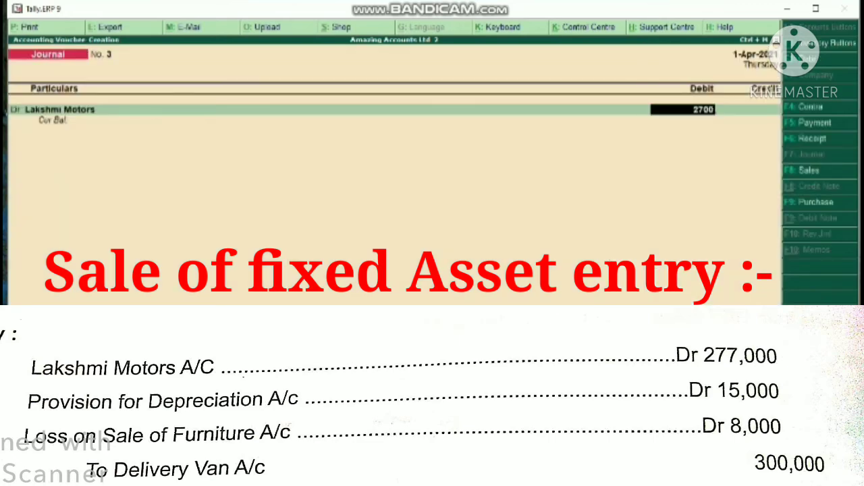
pyautogui.press('BackSpace')
pyautogui.press('BackSpace')
pyautogui.write('70000')
pyautogui.press('BackSpace')
pyautogui.press('Return')
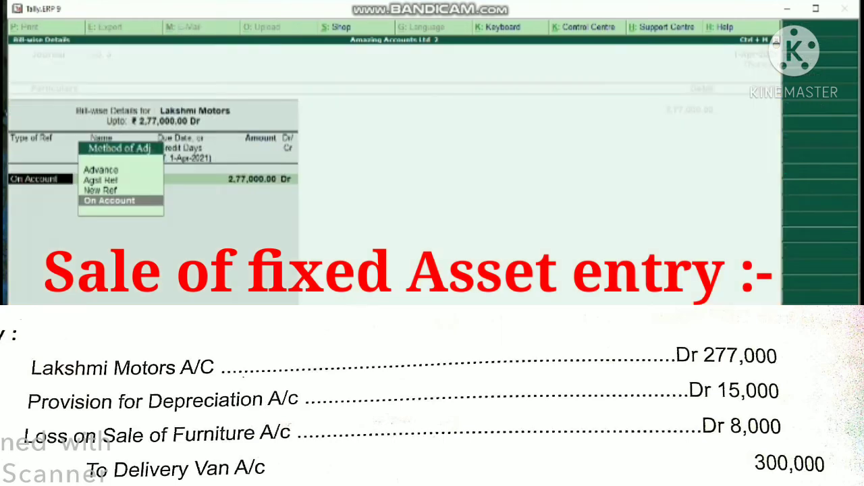
pyautogui.press('Return')
pyautogui.press('Return')
pyautogui.press('Return')
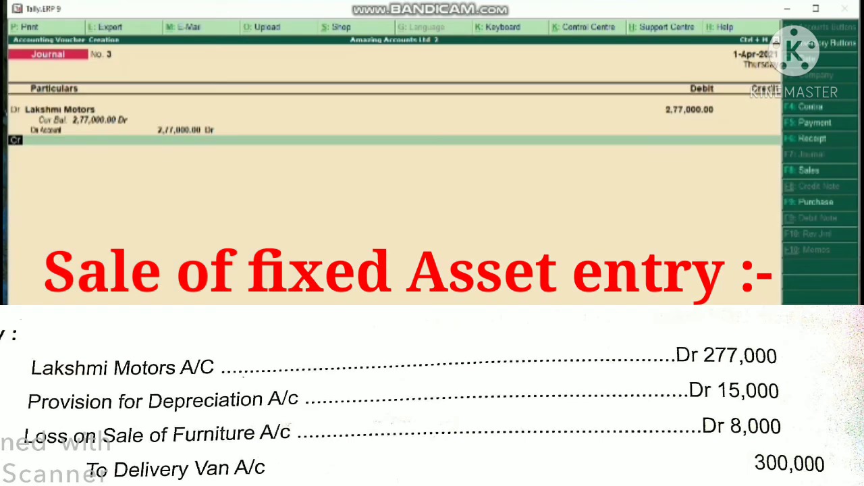
# - Add a second debit line for Provision for Dep A/c with an amount of 15000
pyautogui.press('d')
pyautogui.press('Return')
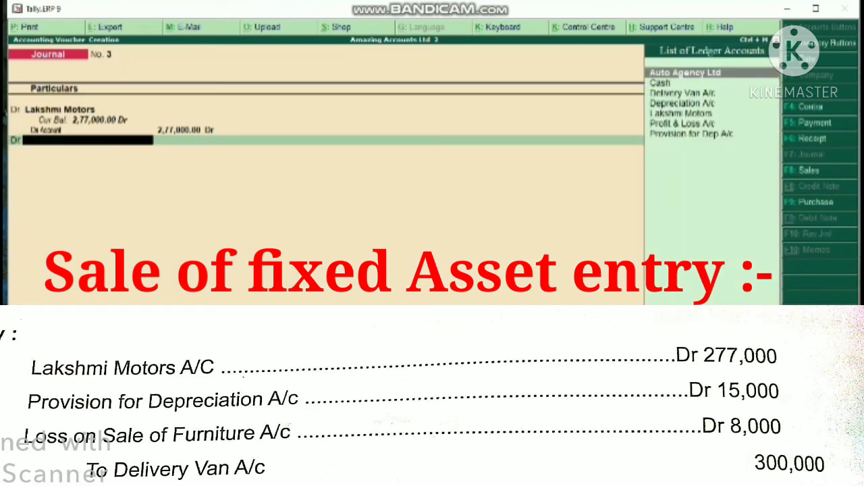
pyautogui.write('Pr')
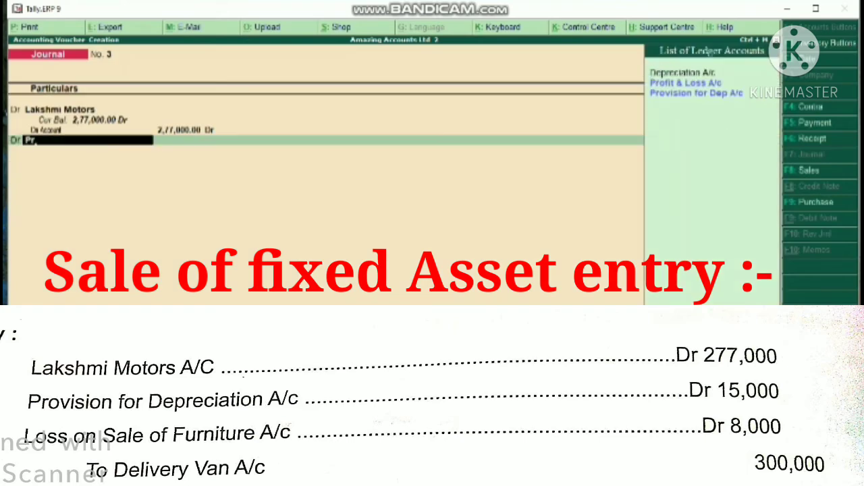
pyautogui.press('Down')
pyautogui.press('Down')
pyautogui.press('Return')
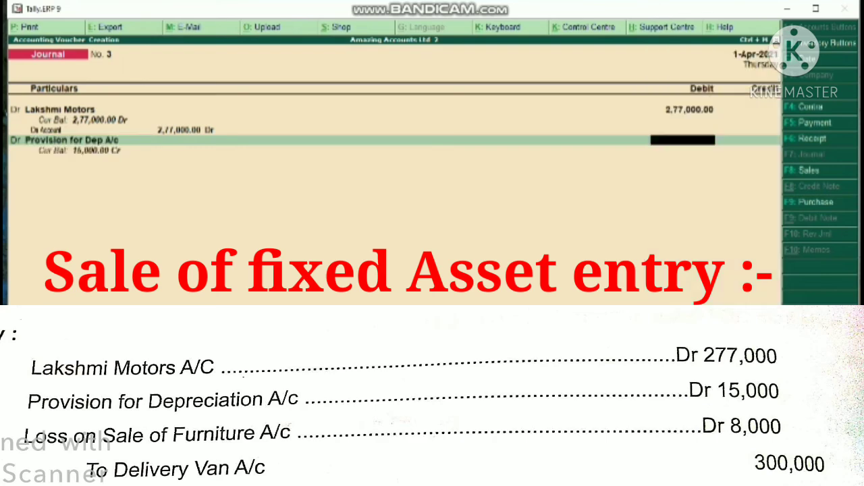
pyautogui.write('150000')
pyautogui.press('BackSpace')
pyautogui.press('Return')
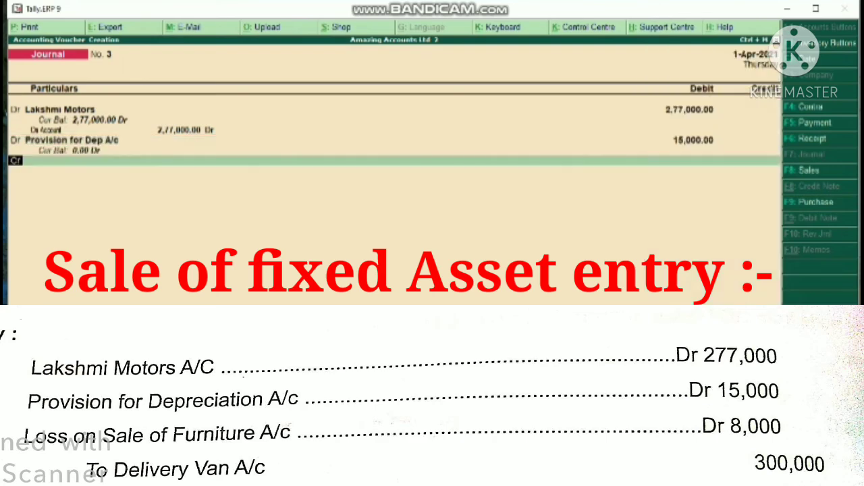
# - Add a third debit line for the loss on sale, using Profit & Loss A/c with an amount of 8000
pyautogui.press('d')
pyautogui.press('Return')
pyautogui.write('Lo')
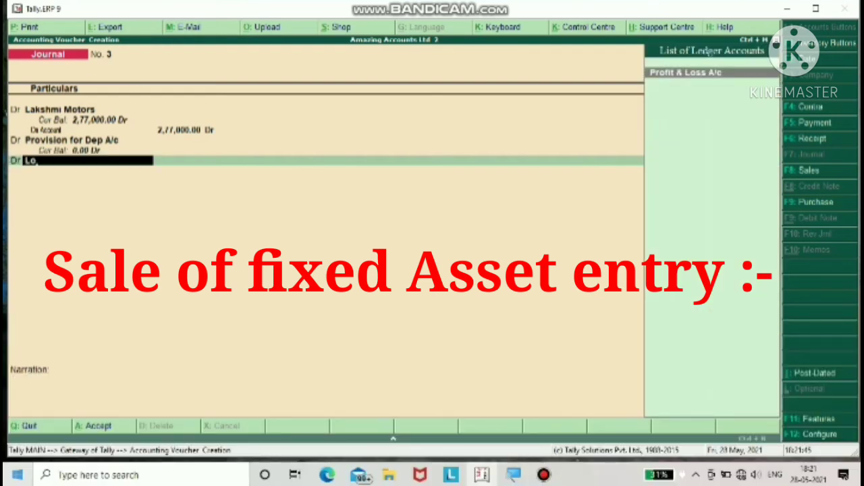
pyautogui.press('Return')
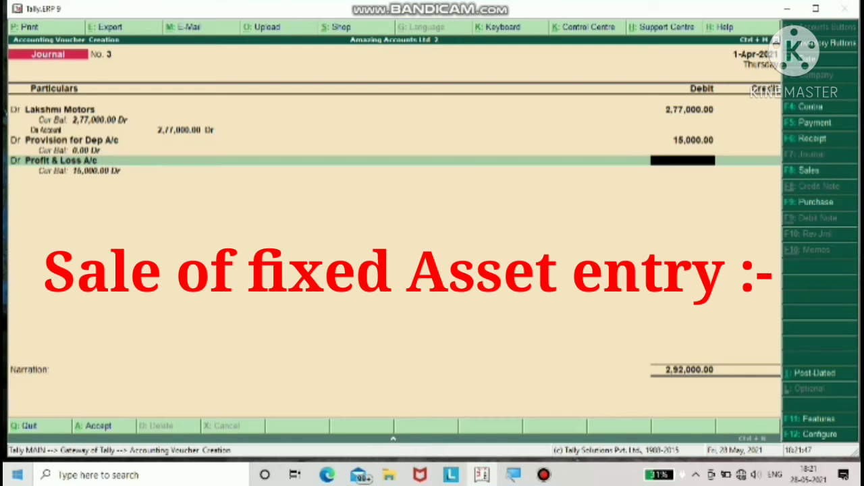
pyautogui.write('80000')
pyautogui.press('BackSpace')
pyautogui.press('Return')
# - Credit Delivery Van A/c with 3,00,000.00 and save the asset sale voucher with the narration left blank
pyautogui.press('Return')
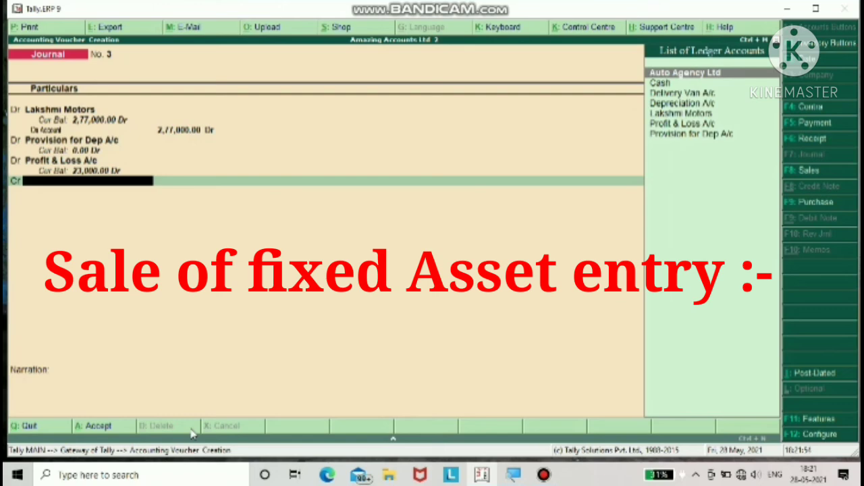
pyautogui.press('Down')
pyautogui.press('Down')
pyautogui.press('Return')
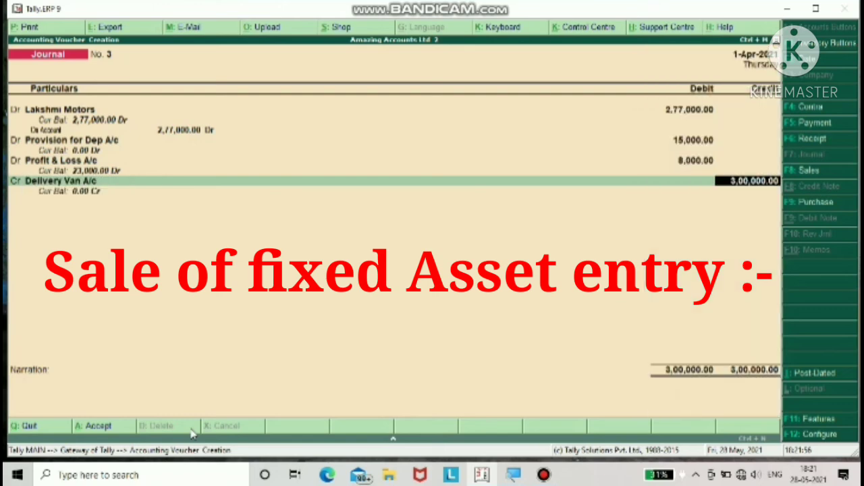
pyautogui.press('Return')
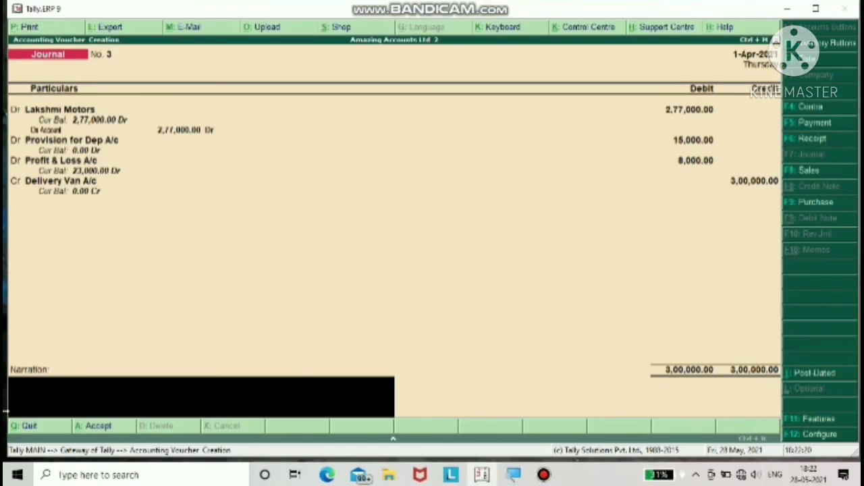
pyautogui.press('Return')
pyautogui.press('Return')
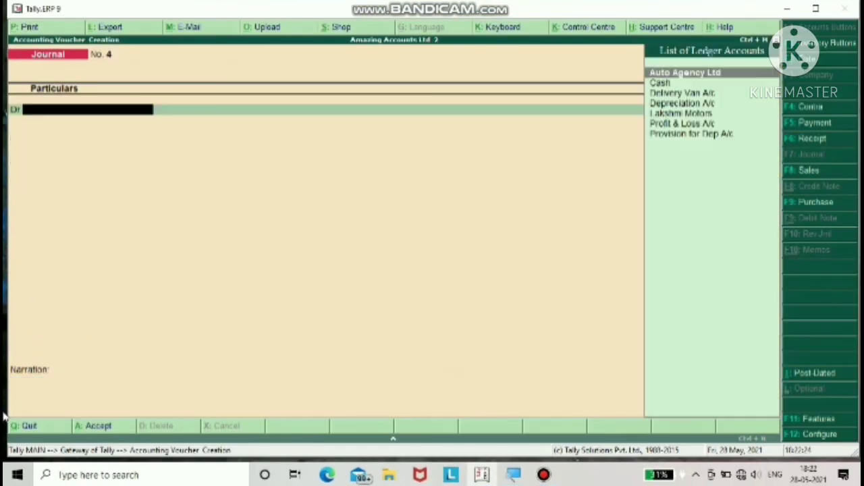
# - Leave voucher entry for the Gateway of Tally and move the selection down to the reports
pyautogui.press('Escape')
pyautogui.press('Return')
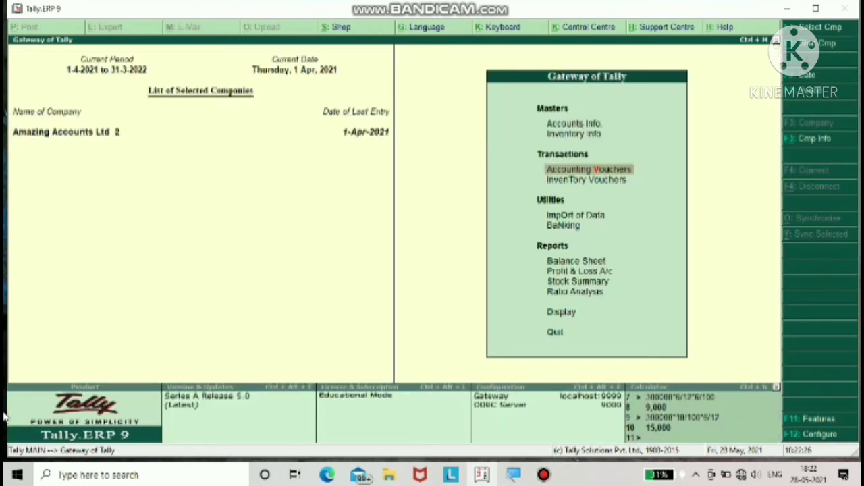
pyautogui.press('Down')
pyautogui.press('Down')
pyautogui.press('Down')
pyautogui.press('Down')
pyautogui.press('Down')
pyautogui.press('Down')
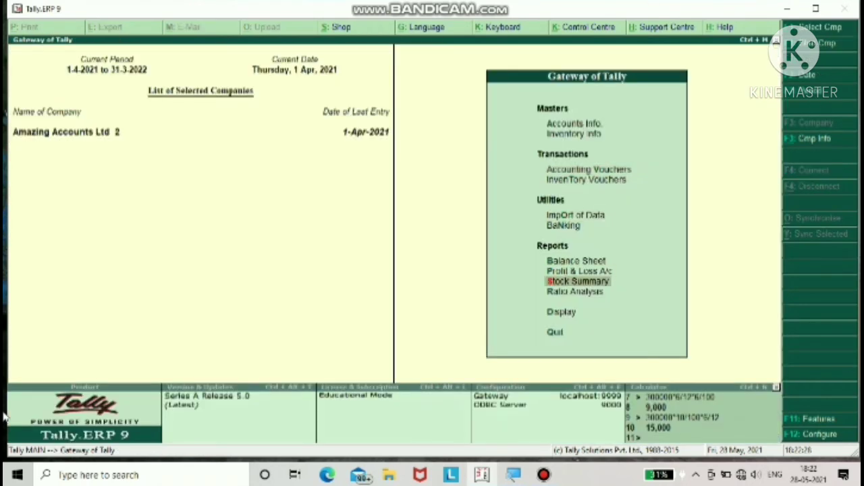